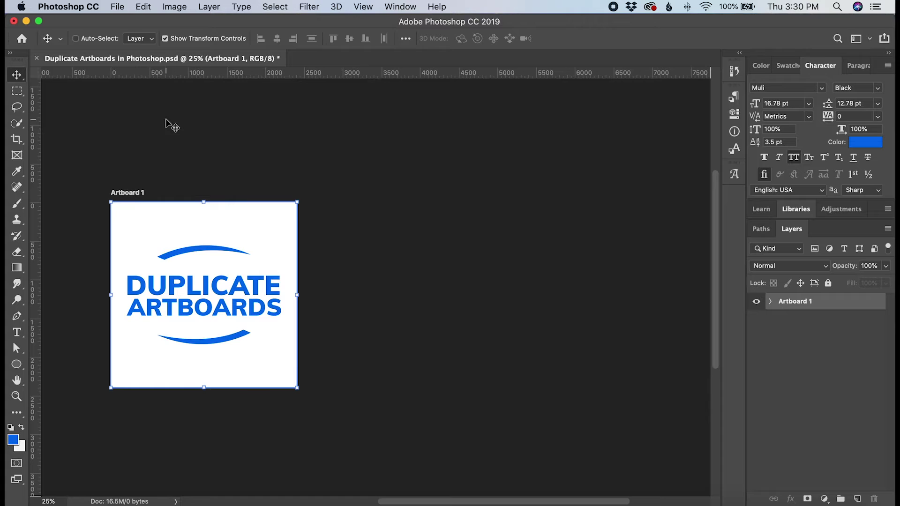
Duplicate the logo artboard as 'Artboard 1 copy' in the current document via Layer > Duplicate Artboard.
{"action": "left_click", "coordinate": [209, 7]}
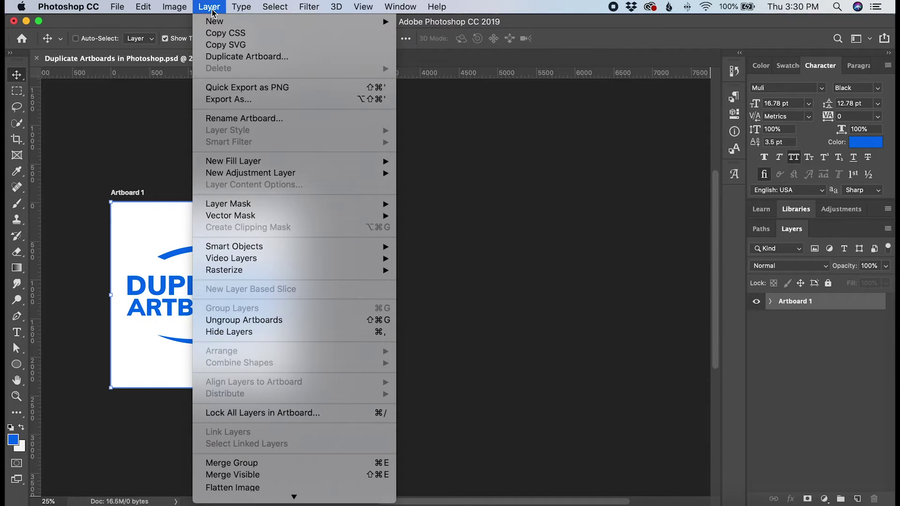
{"action": "left_click", "coordinate": [222, 58]}
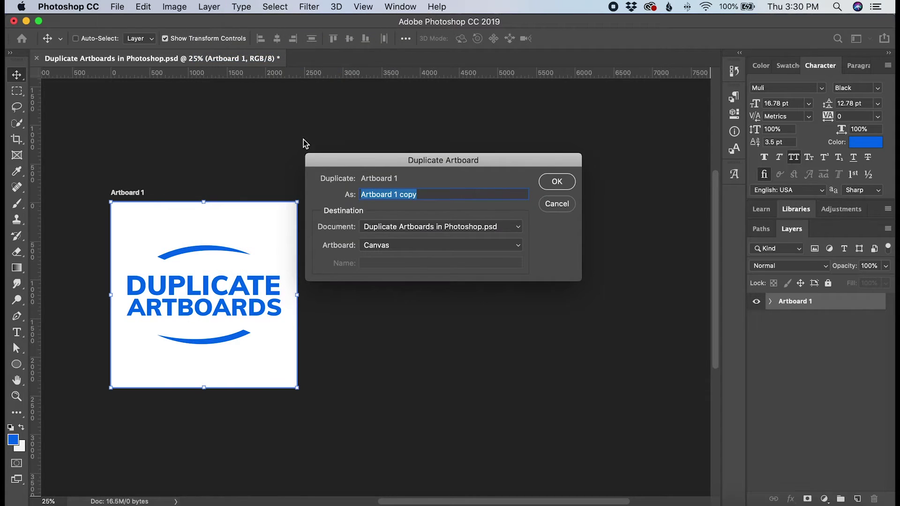
{"action": "left_click_drag", "start_coordinate": [356, 164], "coordinate": [385, 150]}
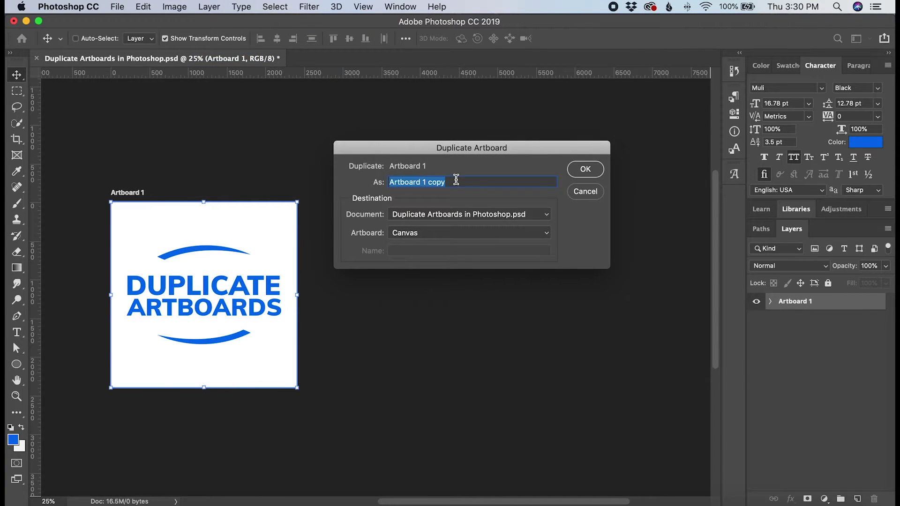
{"action": "left_click", "coordinate": [585, 171]}
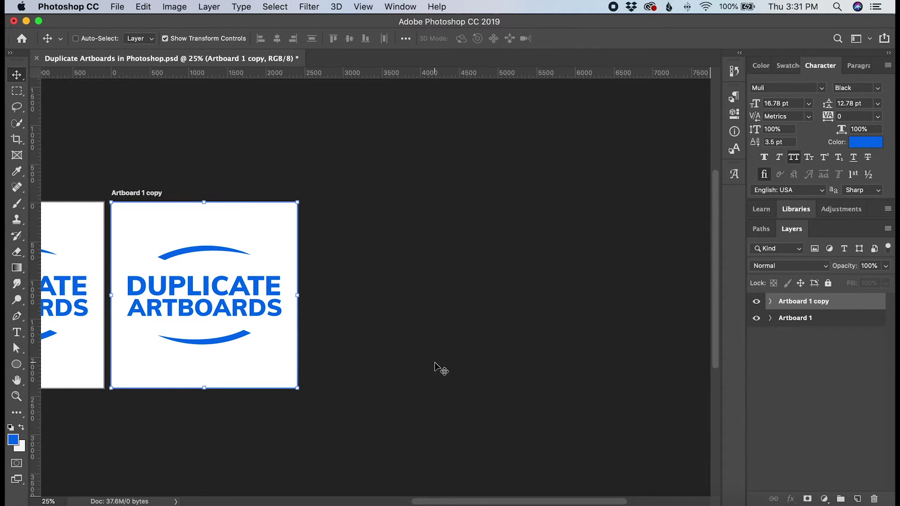
Drag the 'Artboard 1 copy' layer onto Create New Layer to make 'Artboard 1 copy 2'.
{"action": "left_click", "coordinate": [820, 320]}
{"action": "left_click_drag", "start_coordinate": [820, 306], "coordinate": [857, 498]}
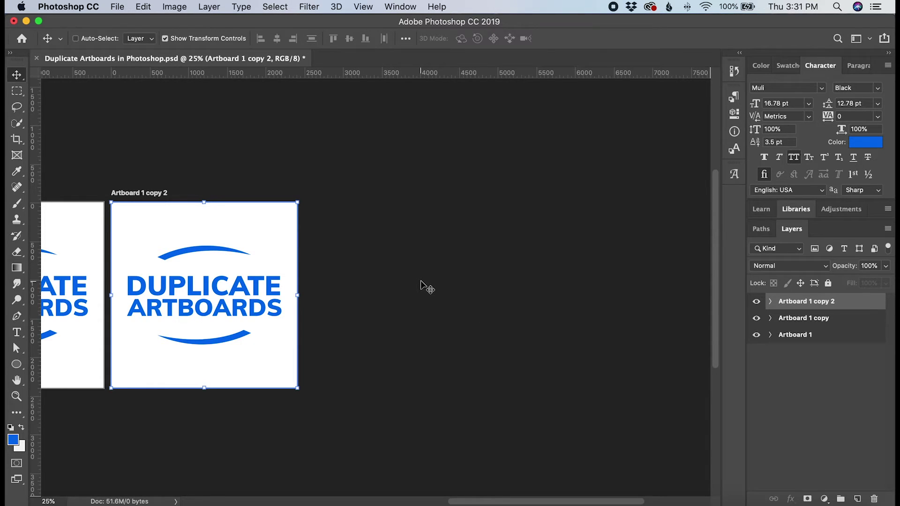
With the Artboard Tool, Option-drag out 'Artboard 1 copy 3' 100 px right of copy 2.
{"action": "right_click", "coordinate": [17, 76]}
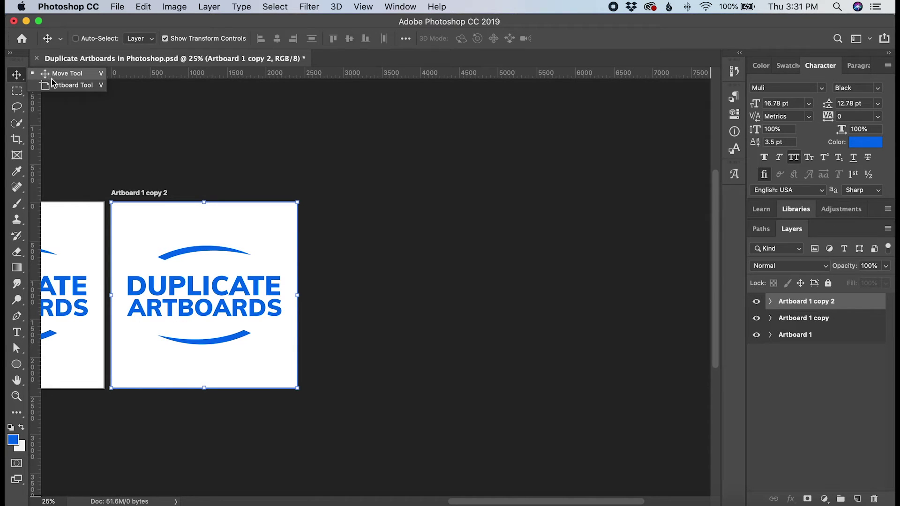
{"action": "left_click", "coordinate": [71, 85]}
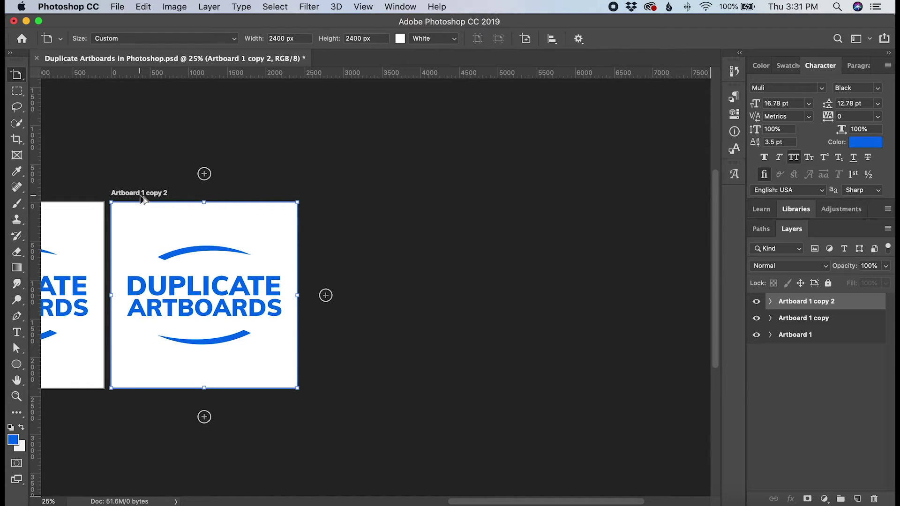
{"action": "left_click_drag", "start_coordinate": [141, 200], "coordinate": [335, 207]}
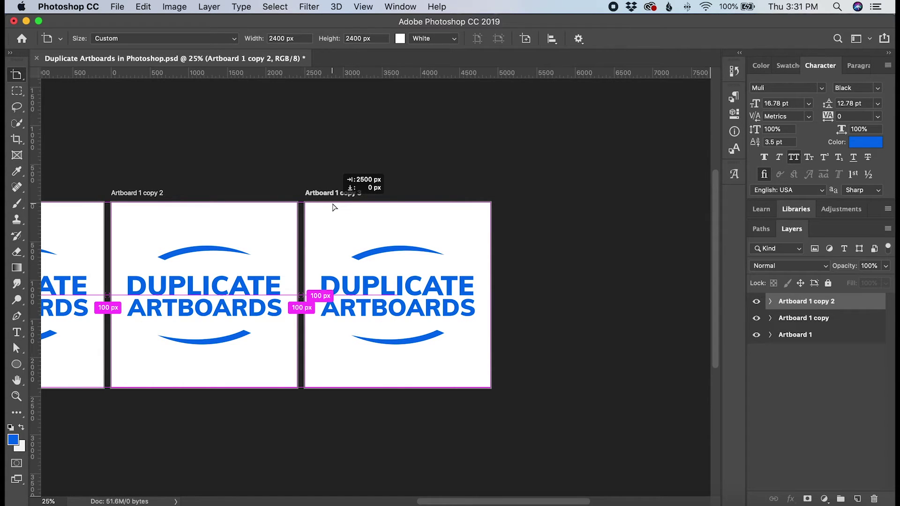
{"action": "left_click_drag", "start_coordinate": [335, 207], "coordinate": [332, 206]}
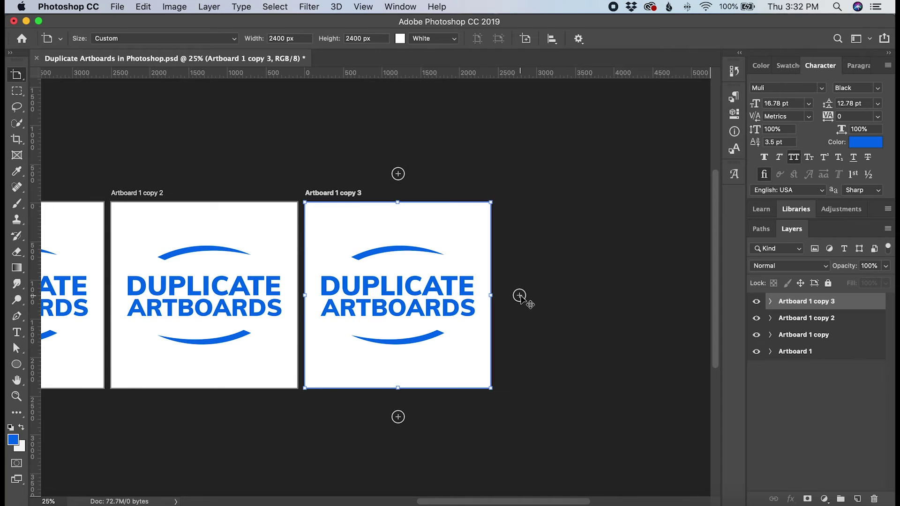
Add blank 'Artboard 2' with the plus icon right of Artboard 1 copy 3.
{"action": "left_click", "coordinate": [520, 296]}
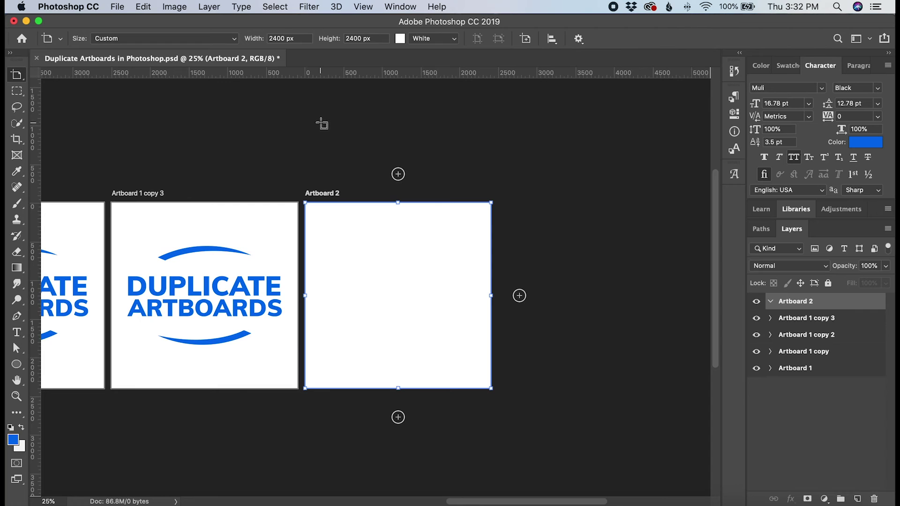
Create blank 2400 × 2400 px 'Artboard 3' via Layer > New > Artboard.
{"action": "left_click", "coordinate": [208, 7]}
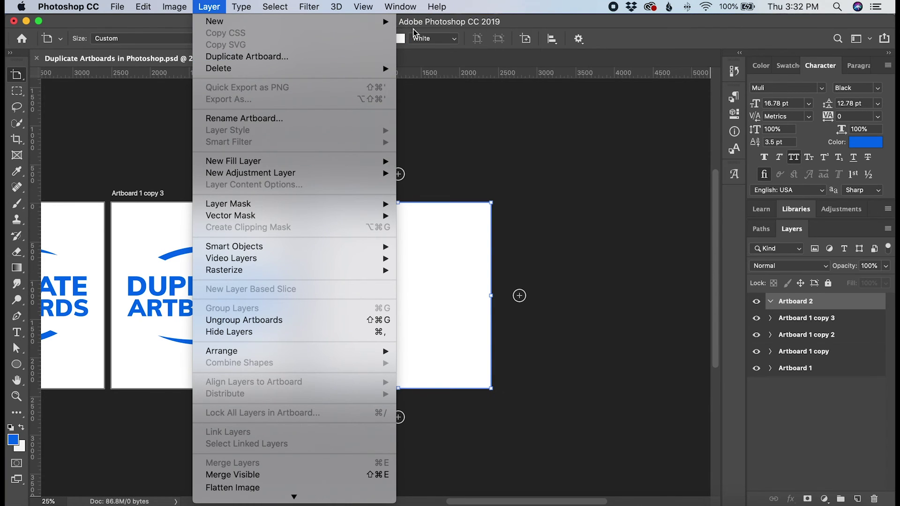
{"action": "mouse_move", "coordinate": [215, 21]}
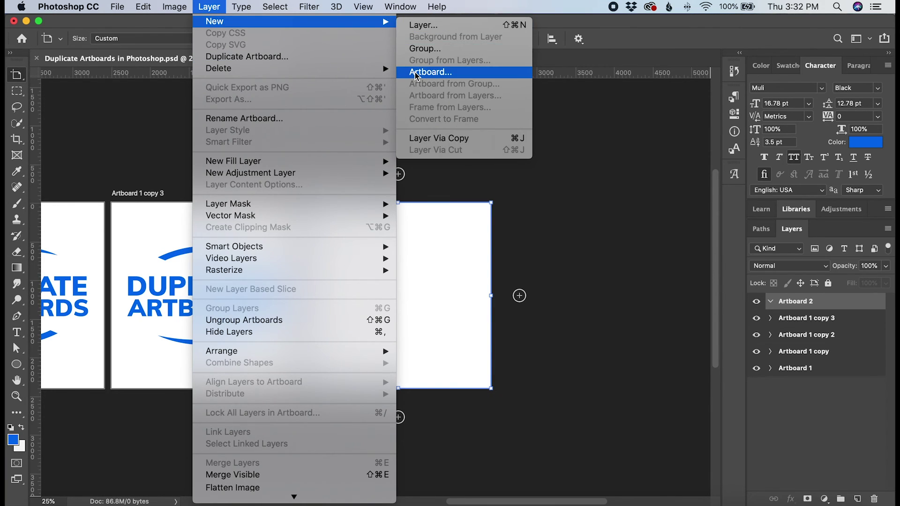
{"action": "left_click", "coordinate": [415, 74]}
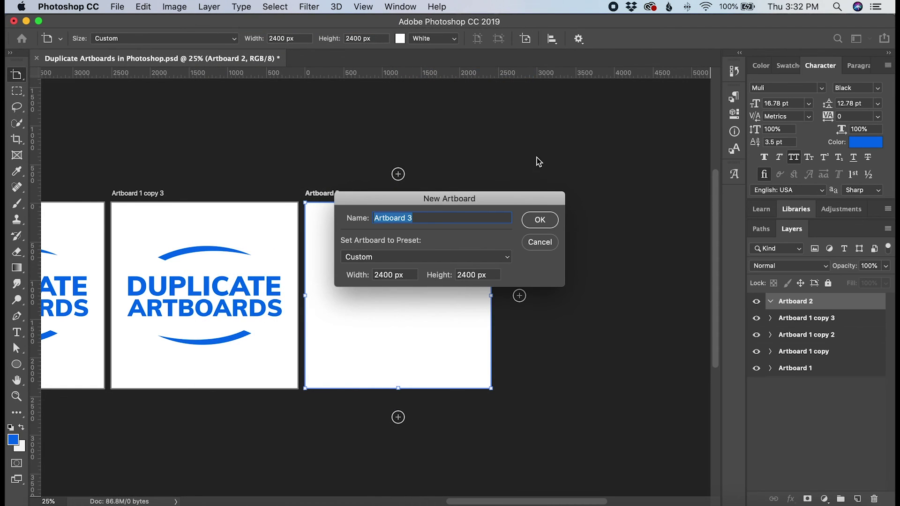
{"action": "left_click", "coordinate": [477, 216]}
{"action": "key", "text": "shift+Left"}
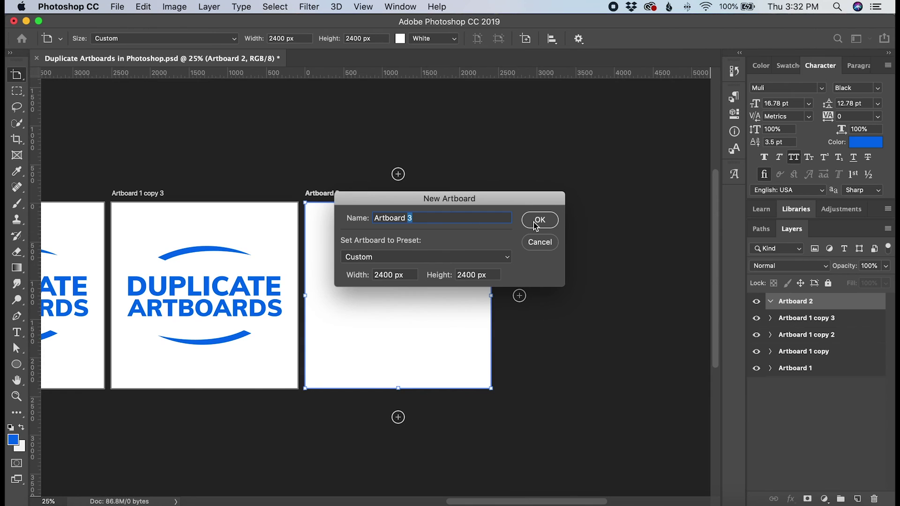
{"action": "left_click", "coordinate": [537, 222]}
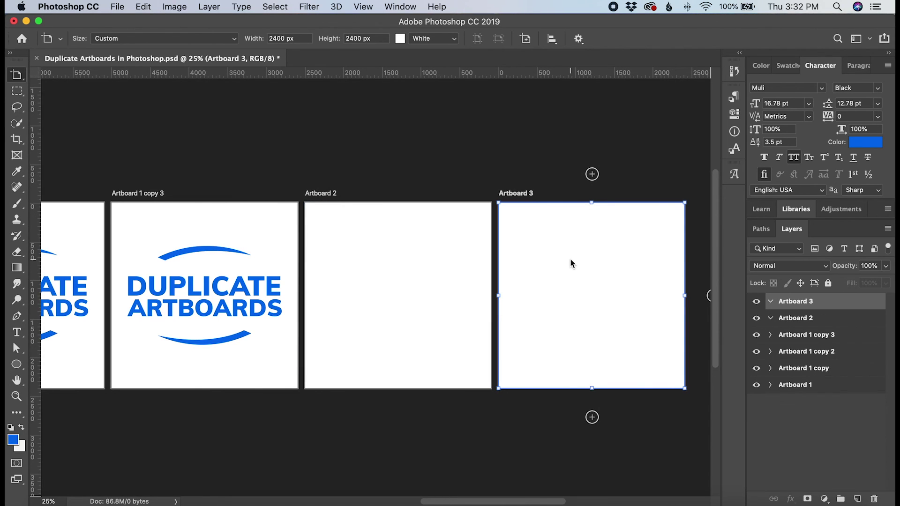